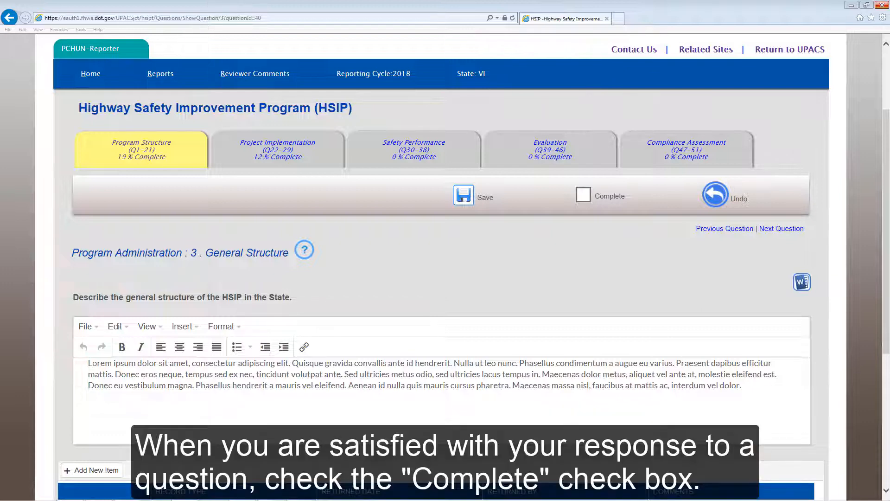
# Mark question 3, General Structure, as complete
pyautogui.click(585, 195)
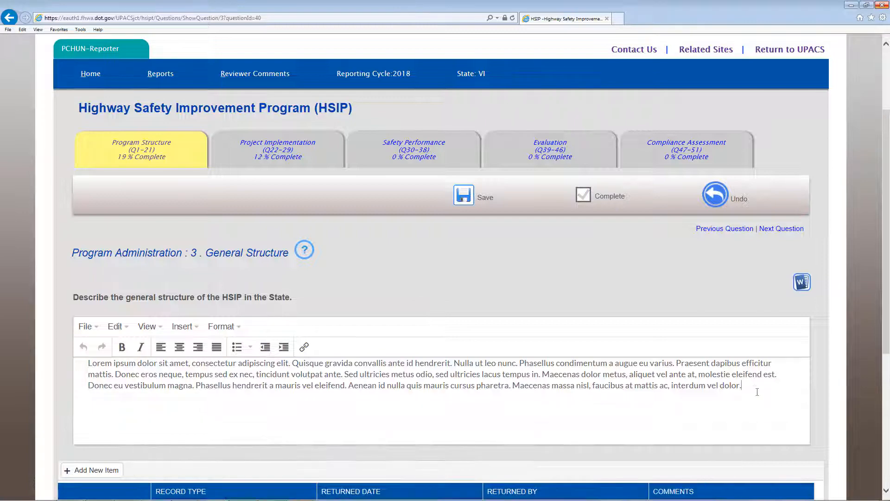
# Append "Lorem ipsum" to the General Structure response, and revert the question to its last save point
pyautogui.write('Lorem ipsum')
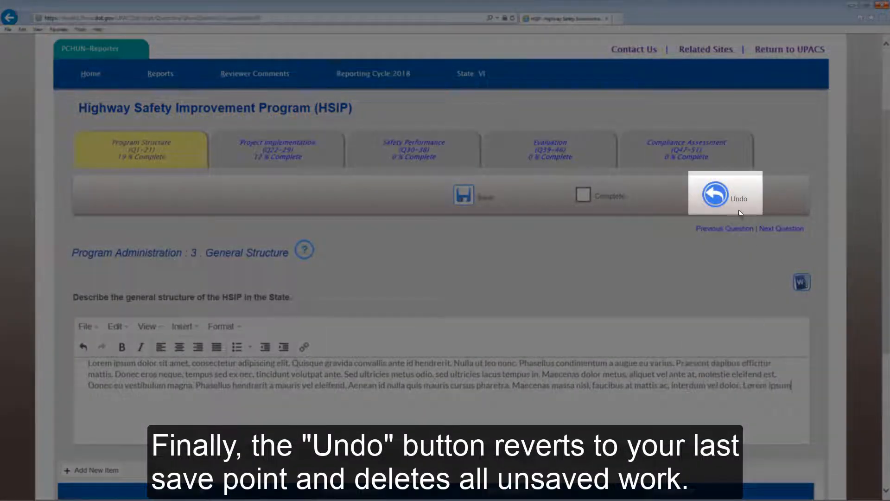
pyautogui.click(720, 202)
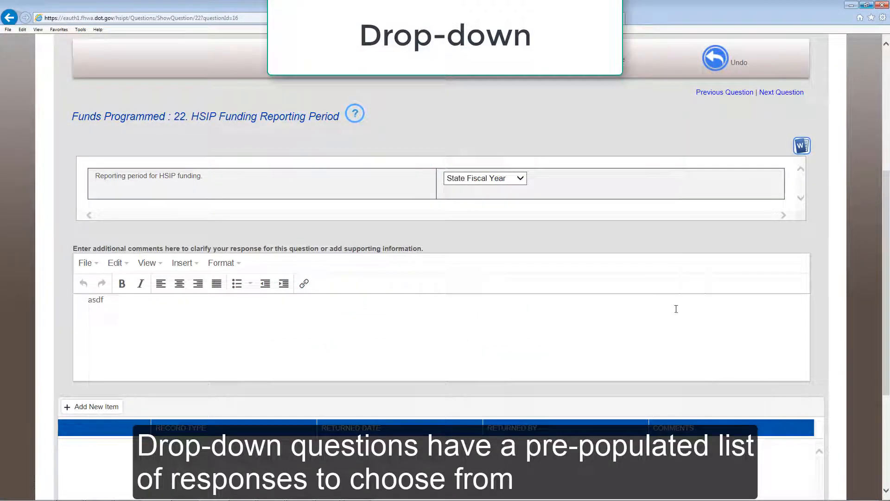
# Set the reporting period for HSIP funding in question 22 to Federal Fiscal Year
pyautogui.click(516, 177)
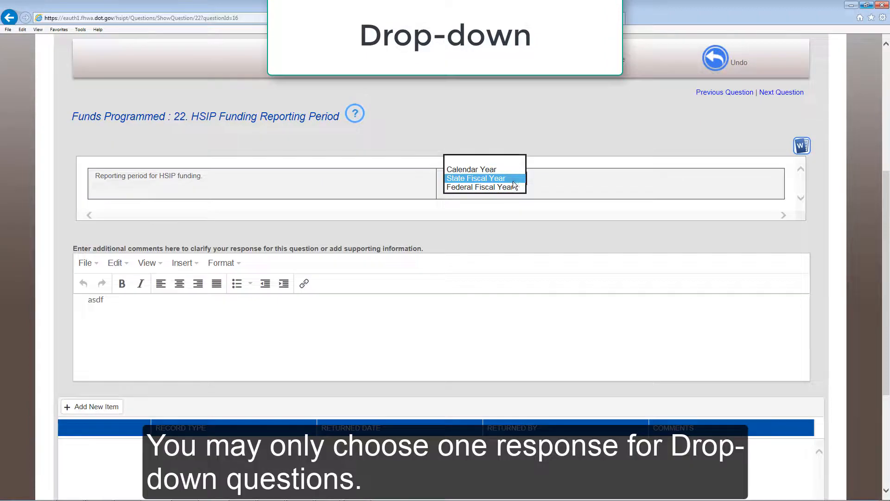
pyautogui.click(511, 187)
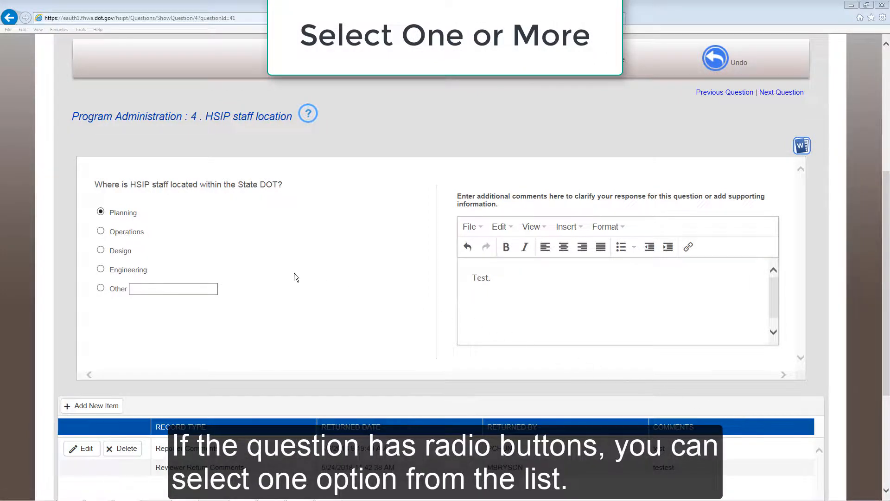
# Select Operations as the HSIP staff location in question 4, and include Formula via Districts/Regions among the fund allocation methods in question 5
pyautogui.click(100, 231)
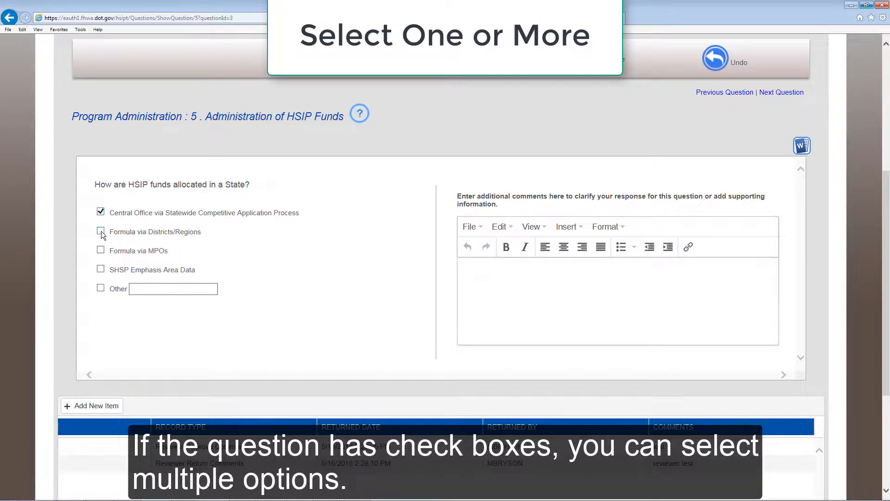
pyautogui.click(101, 231)
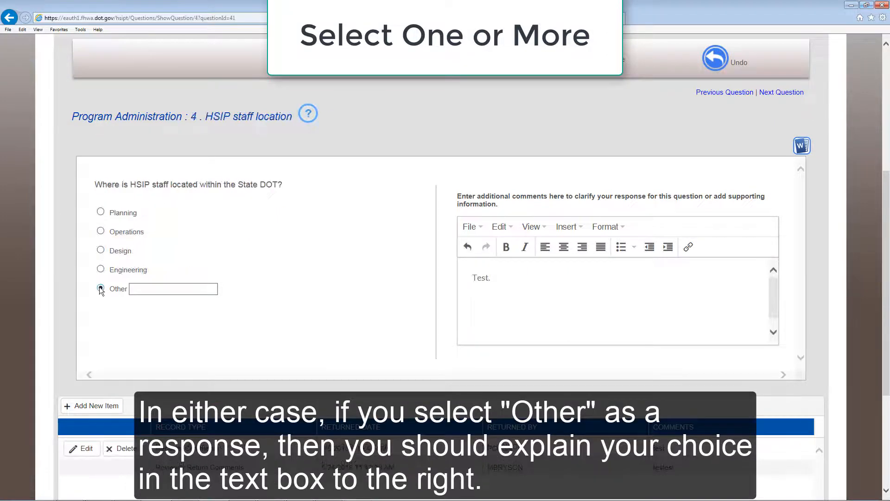
# Fill in the explanation for the Other staff location option in question 4 with "Safe"
pyautogui.click(134, 289)
pyautogui.write('Safe')
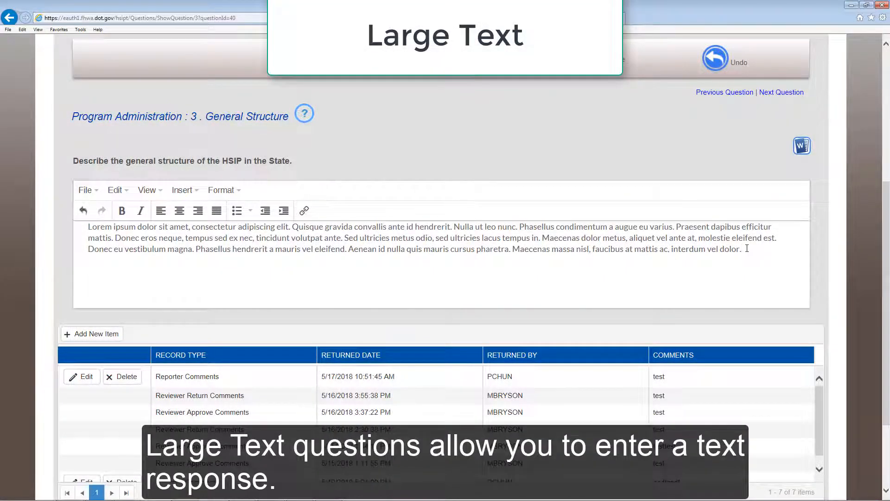
# Paste the copied Lorem ipsum paragraph at the end of the General Structure response in question 3
pyautogui.rightClick(746, 248)
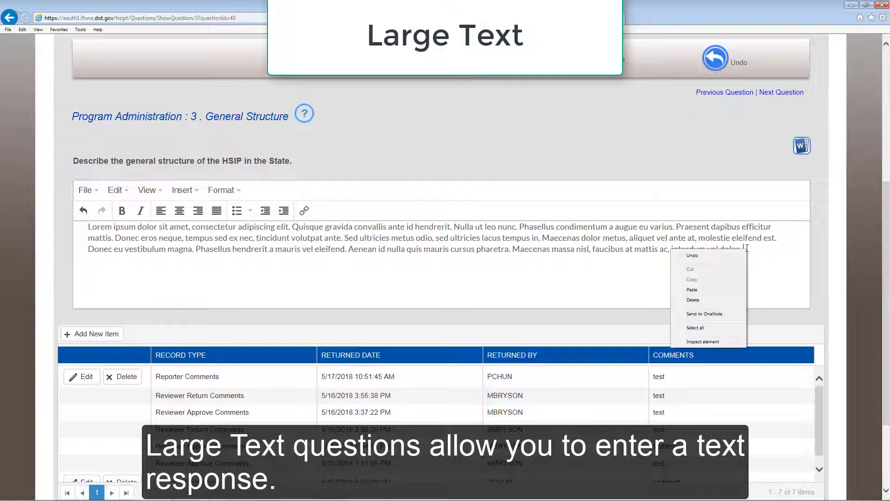
pyautogui.click(736, 289)
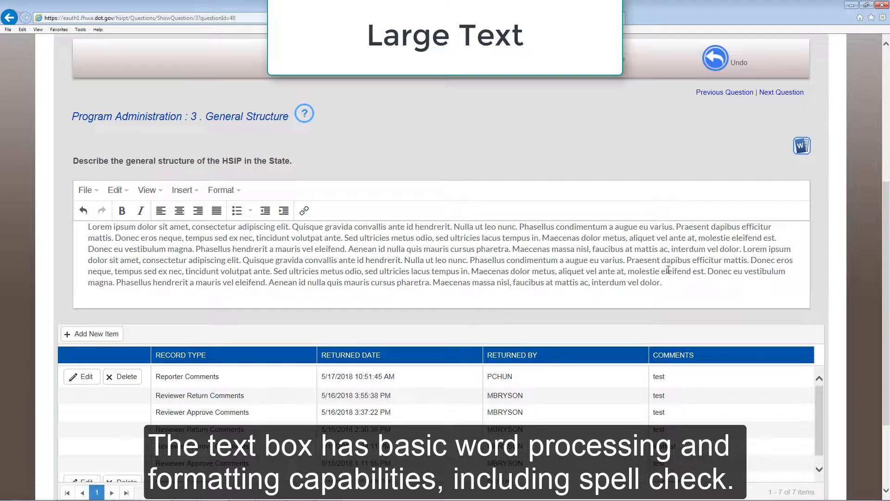
pyautogui.click(239, 191)
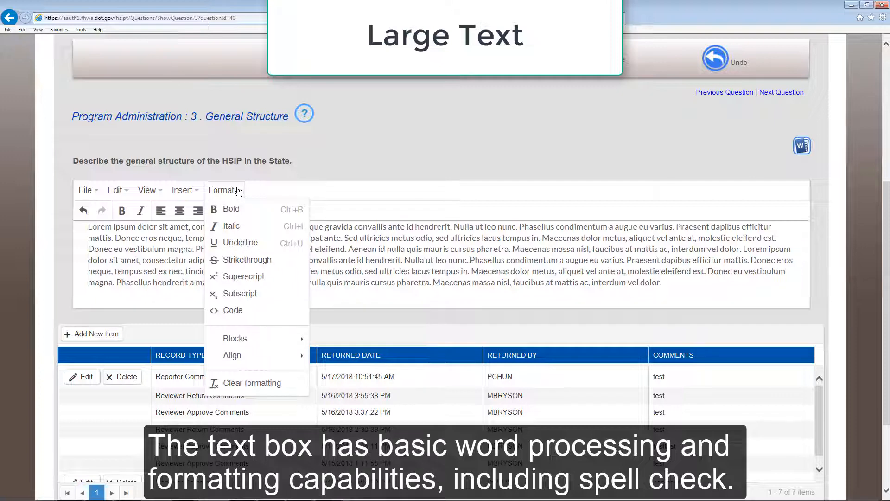
pyautogui.click(239, 191)
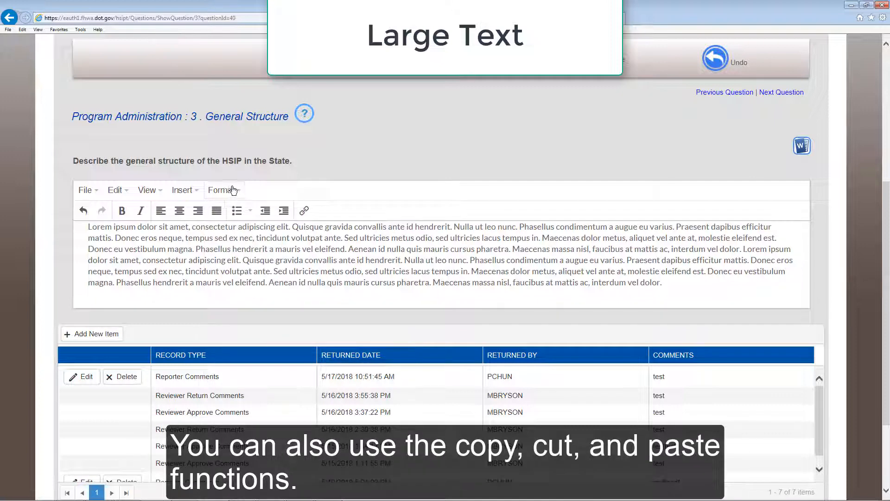
pyautogui.click(129, 190)
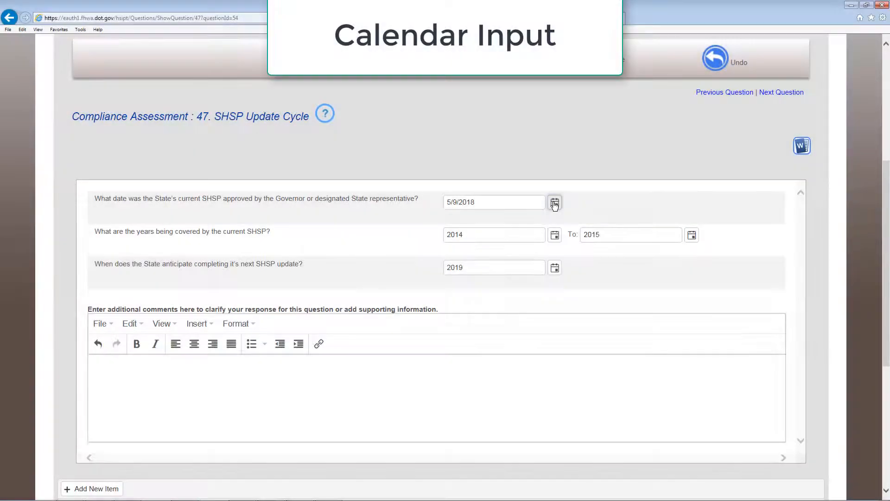
# Open the date picker for the current SHSP approval date in question 47 and advance it to June 2018
pyautogui.click(555, 204)
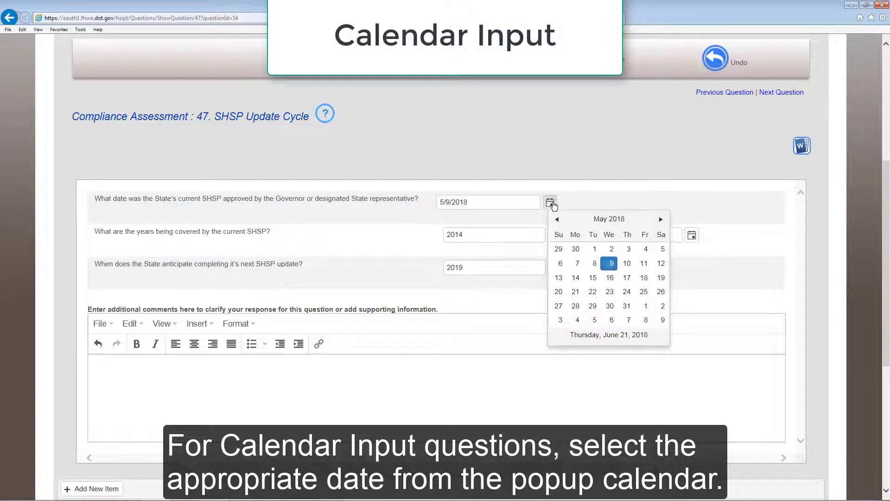
pyautogui.click(660, 220)
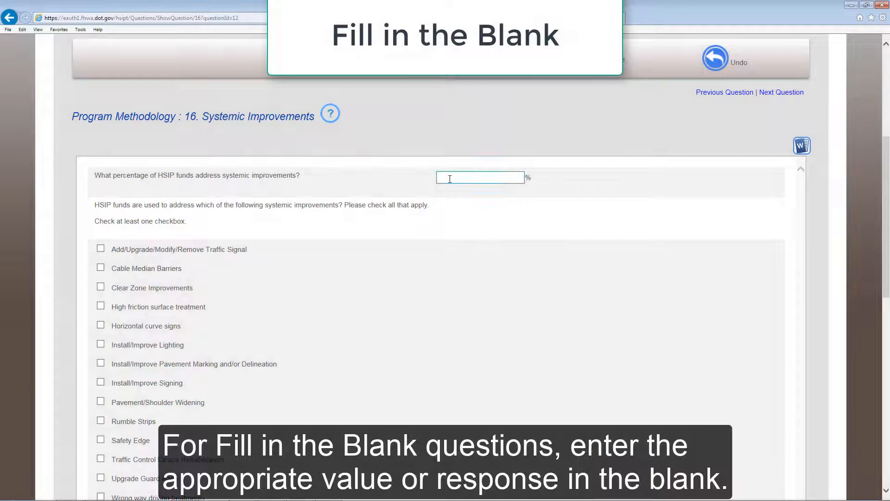
# Enter 3 as the percentage of HSIP funds addressing systemic improvements in question 16
pyautogui.click(445, 177)
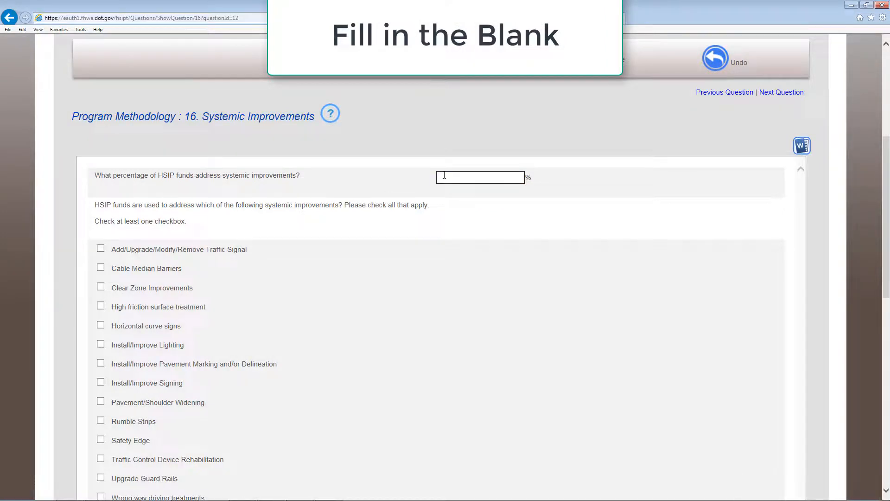
pyautogui.write('3')
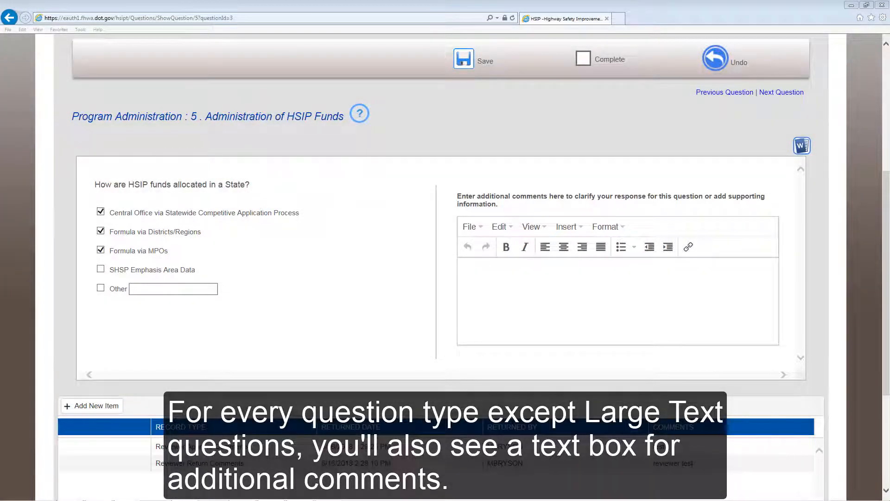
# Add the comment "Additional Comments." to the Administration of HSIP Funds response in question 5
pyautogui.click(516, 274)
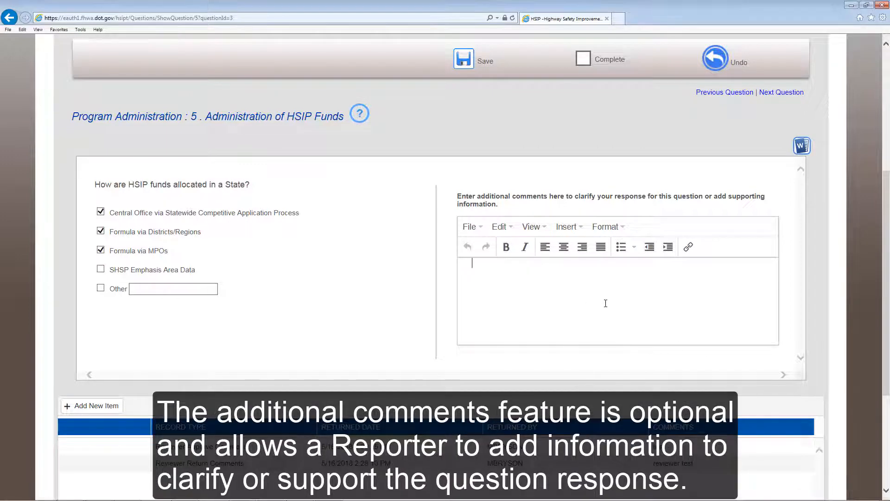
pyautogui.write('Additional Comments')
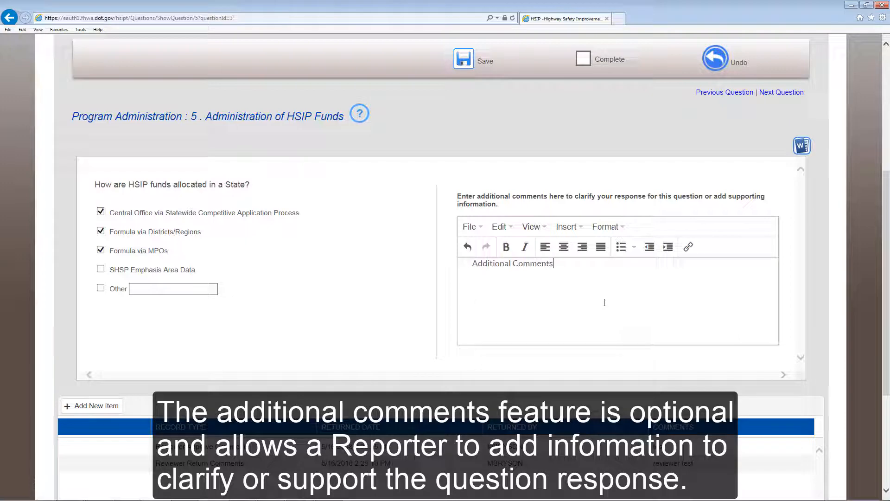
pyautogui.write('.')
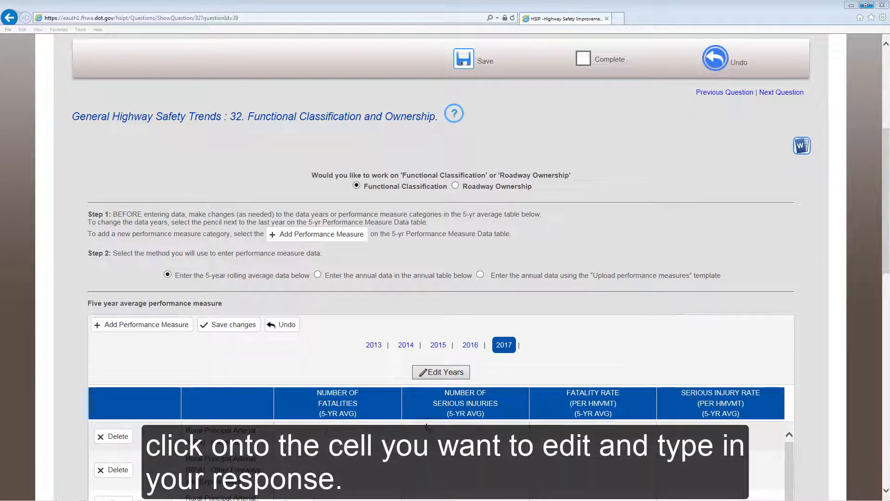
# Fill the 2017 Rural Principal Arterial - Interstate row with 30 fatalities, 60 serious injuries, fatality rate 0.5 and serious injury rate 1.5, and save the changes
pyautogui.click(306, 434)
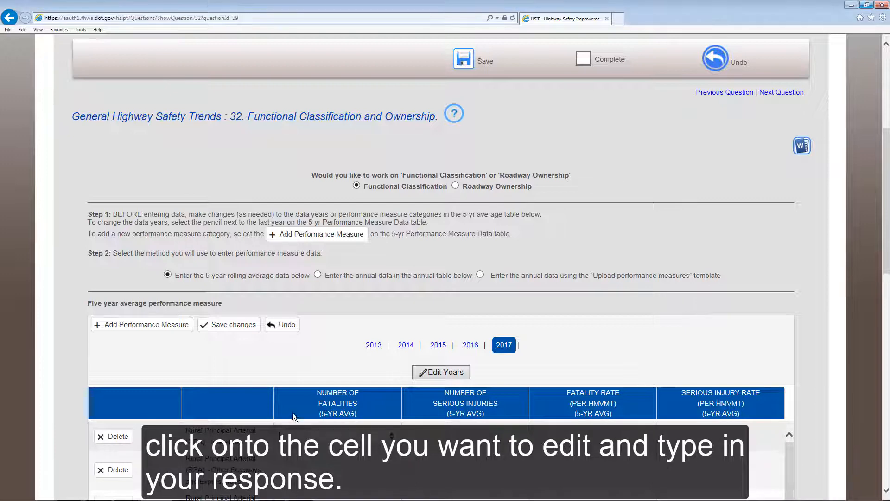
pyautogui.write('30')
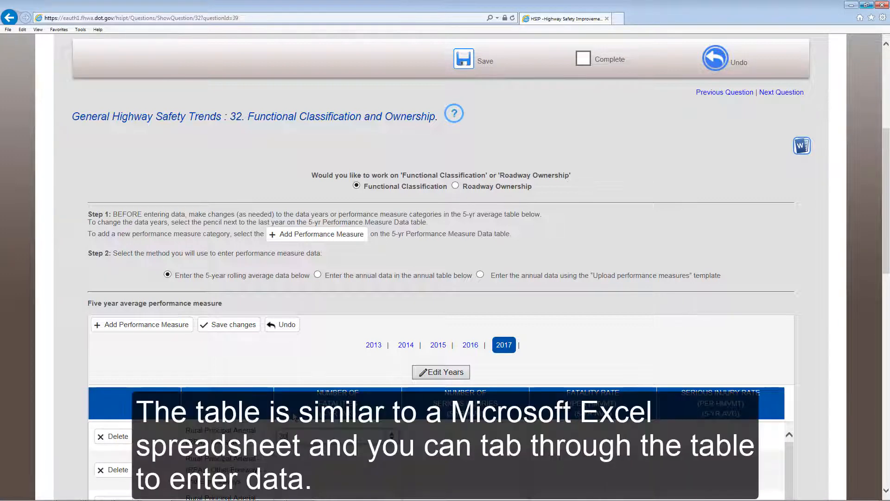
pyautogui.press('Tab')
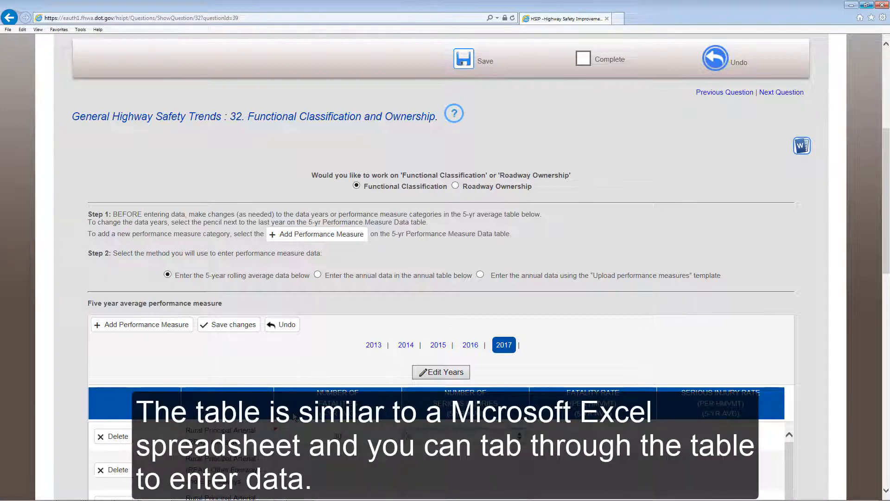
pyautogui.write('60')
pyautogui.press('Tab')
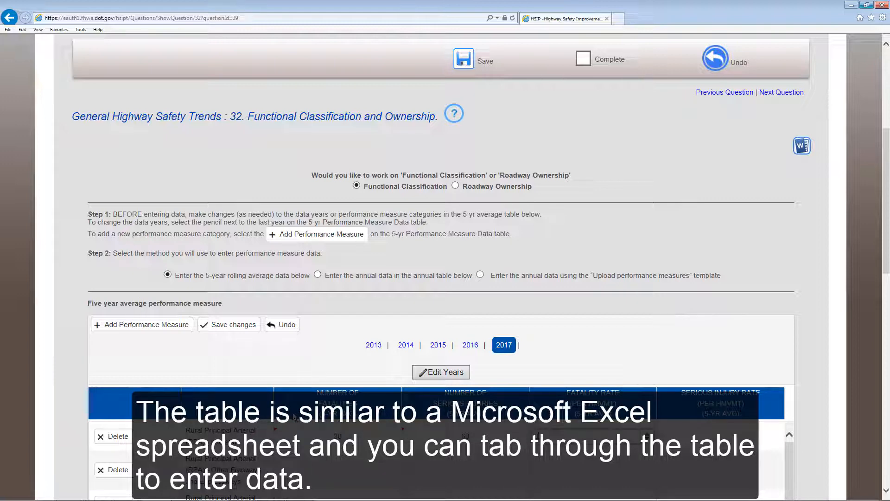
pyautogui.press('Tab')
pyautogui.write('1')
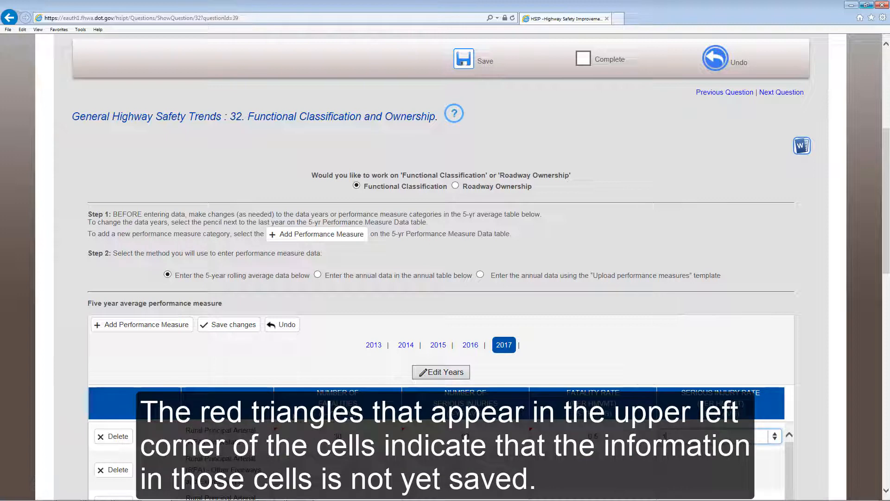
pyautogui.press('Tab')
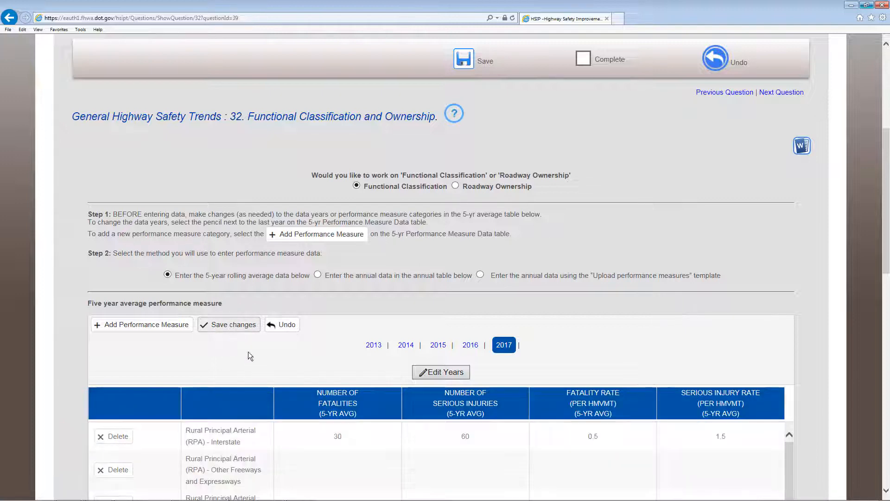
# Open the fatalities and serious injuries cells of the Other Freeways and Expressways row for editing, and revert the table to its last save point
pyautogui.click(333, 469)
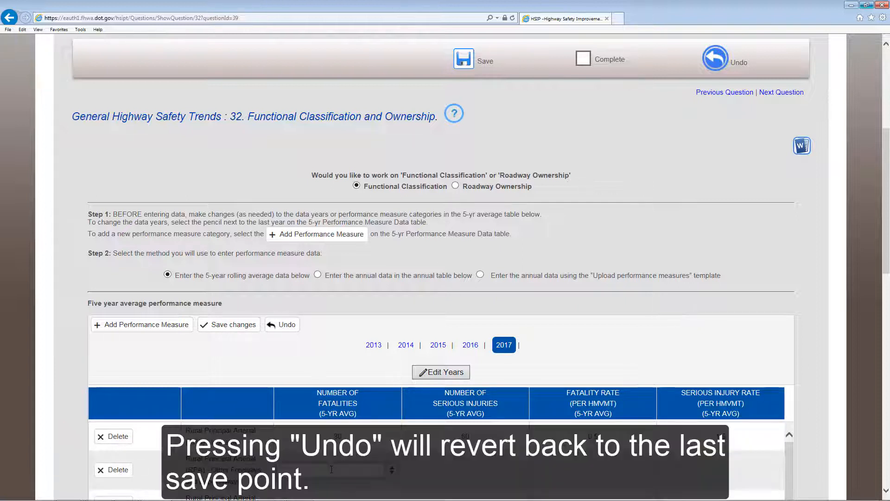
pyautogui.click(444, 472)
pyautogui.click(282, 325)
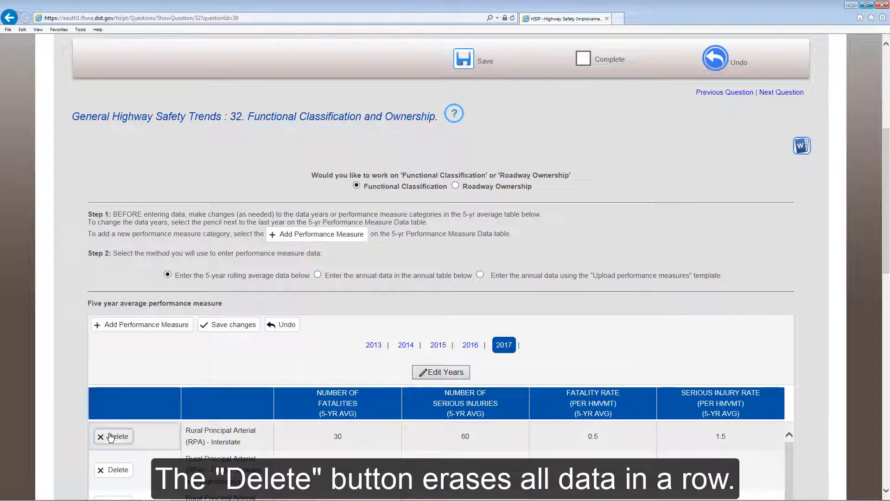
# Delete the Rural Principal Arterial - Interstate row from the 2017 five-year average table and confirm the deletion
pyautogui.click(111, 437)
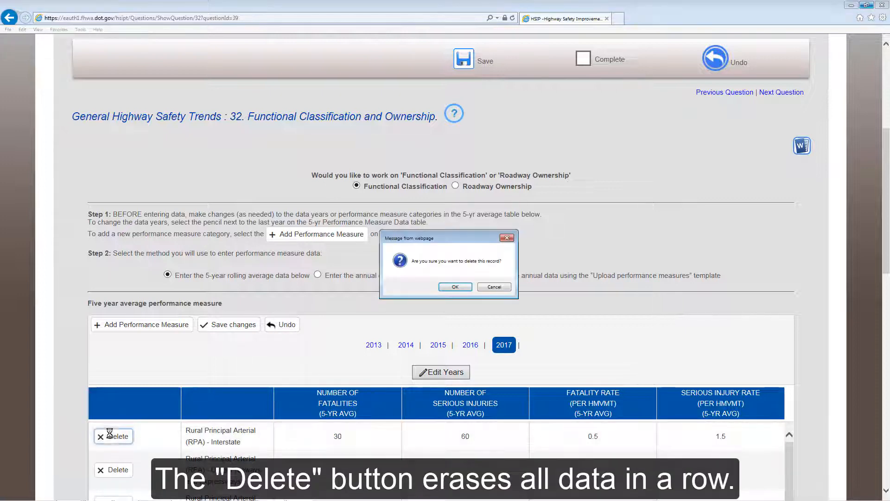
pyautogui.click(456, 285)
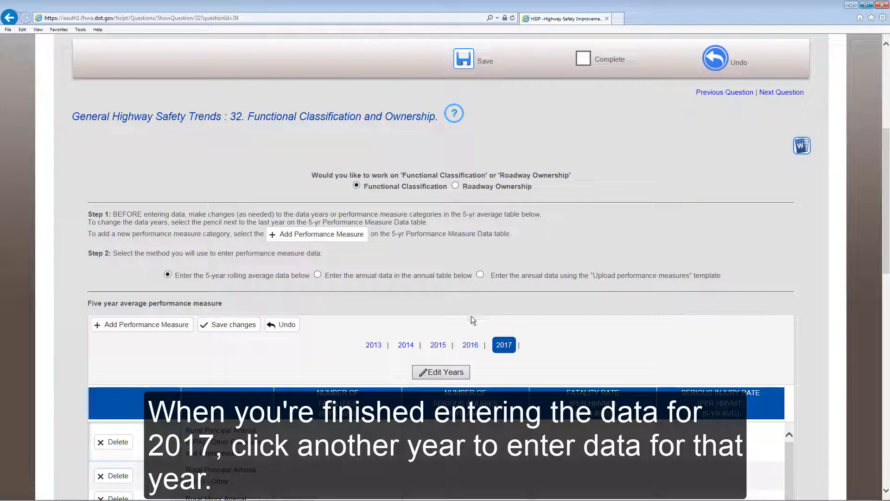
# Show the 2016 data in the five-year average table and look through its rows toward the additional comments box
pyautogui.click(470, 346)
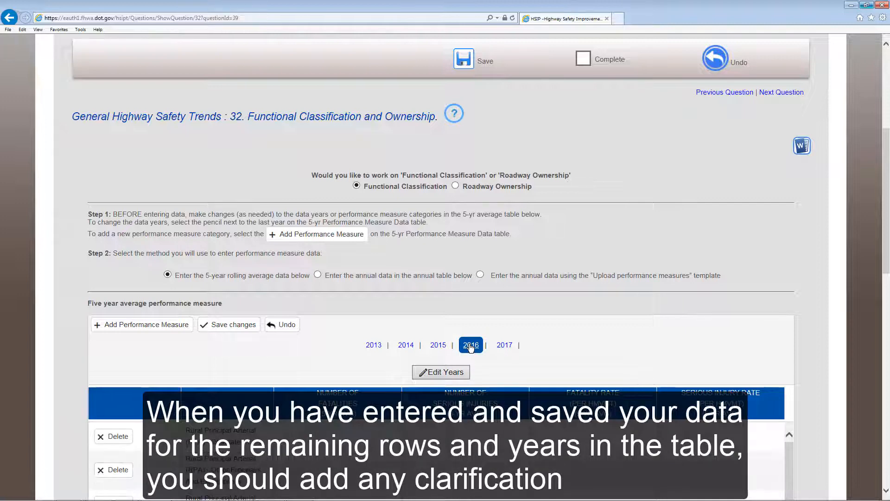
pyautogui.scroll(-3, 467, 342)
pyautogui.scroll(-2, 477, 355)
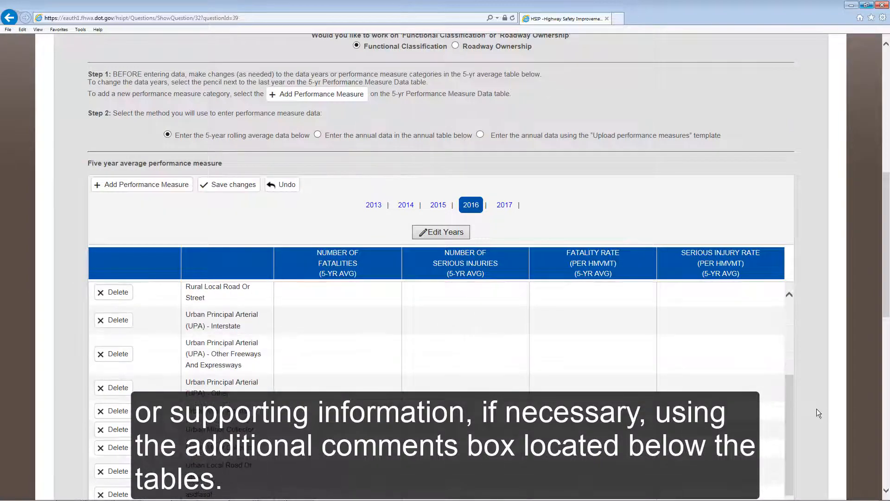
pyautogui.scroll(-1, 818, 409)
pyautogui.scroll(-6, 819, 409)
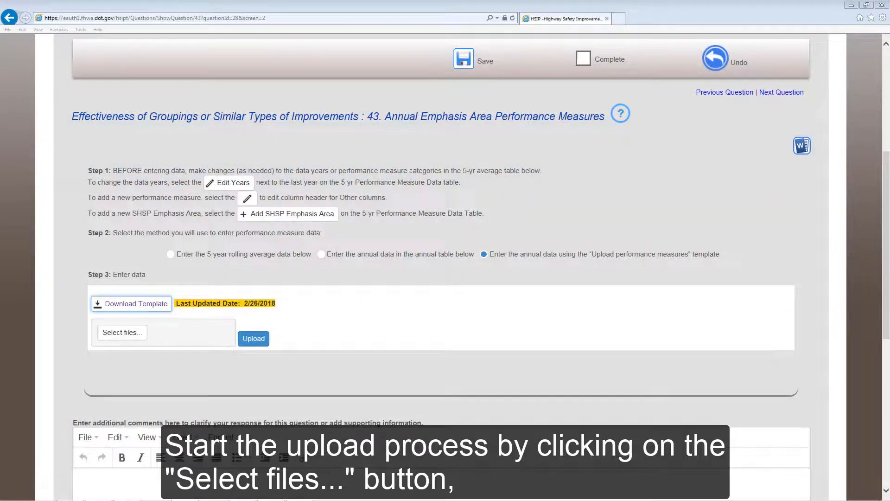
# Upload the completed "HSIP Report Question 43" template file for the annual emphasis area performance measures
pyautogui.click(120, 335)
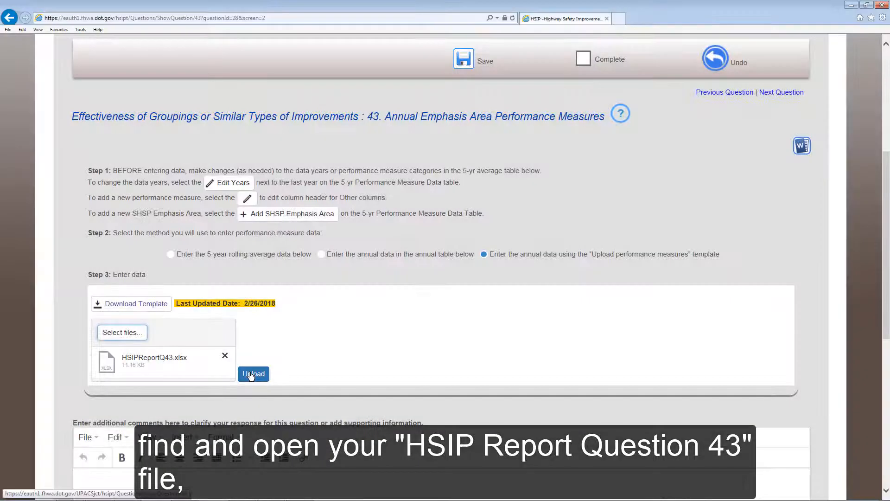
pyautogui.click(253, 373)
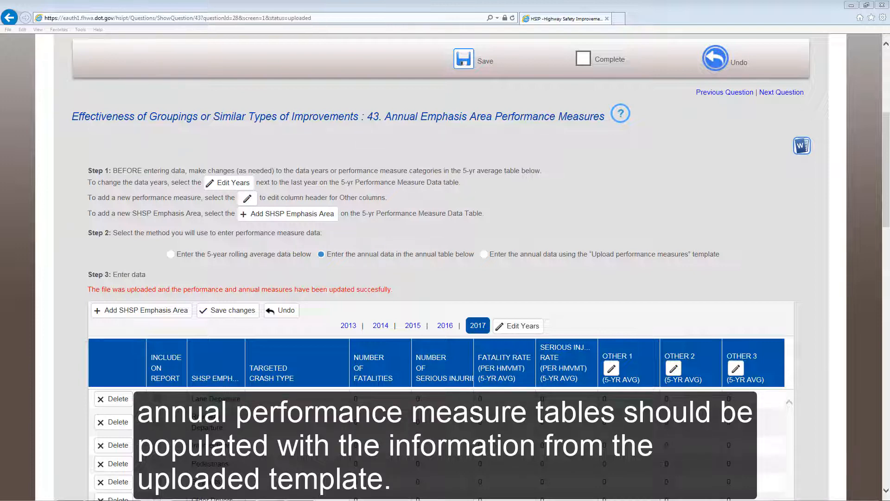
# Set the 2017 number of fatalities to 2 for Lane Departure and 3 for Roadway Departure, and save the table changes
pyautogui.moveTo(885, 124); pyautogui.dragTo(886, 123)
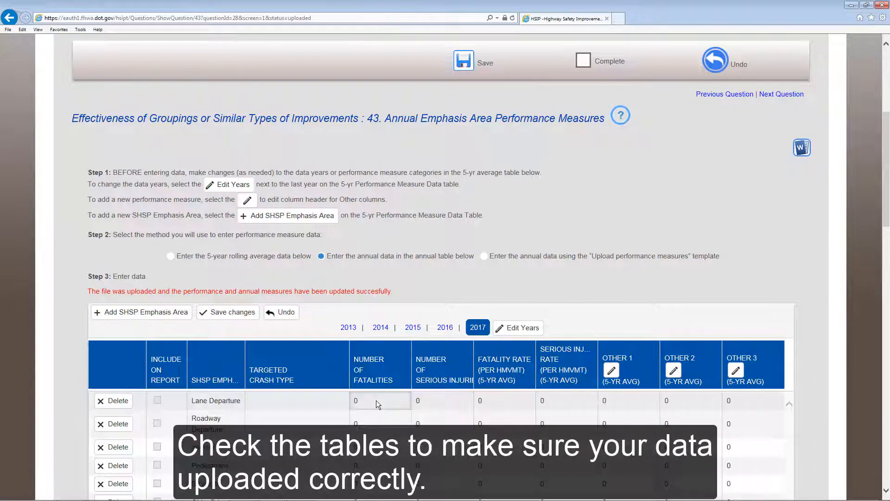
pyautogui.click(355, 400)
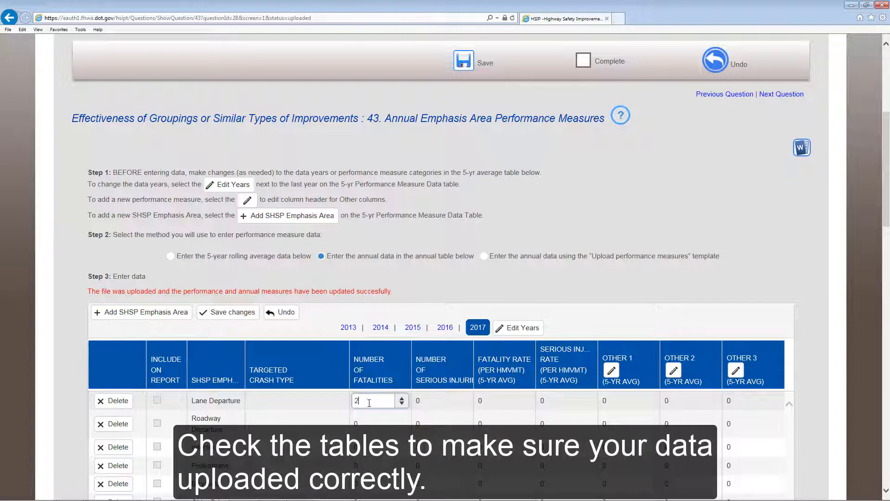
pyautogui.click(367, 422)
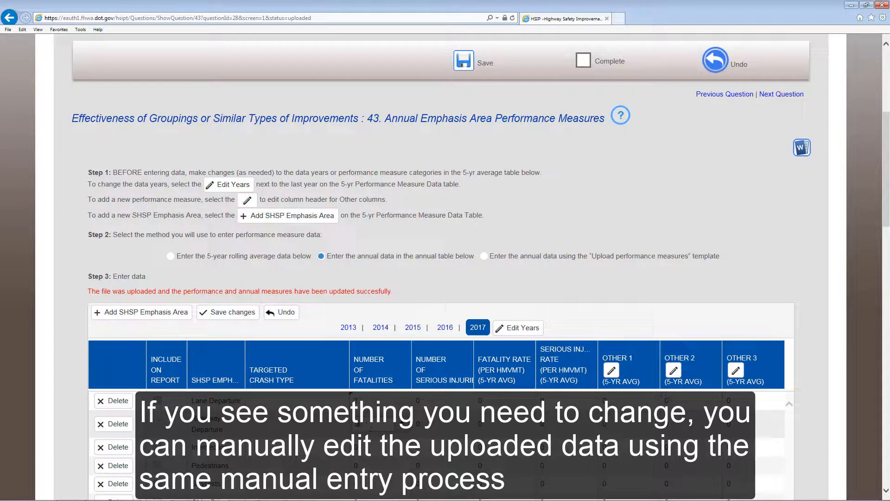
pyautogui.press('Delete')
pyautogui.click(432, 423)
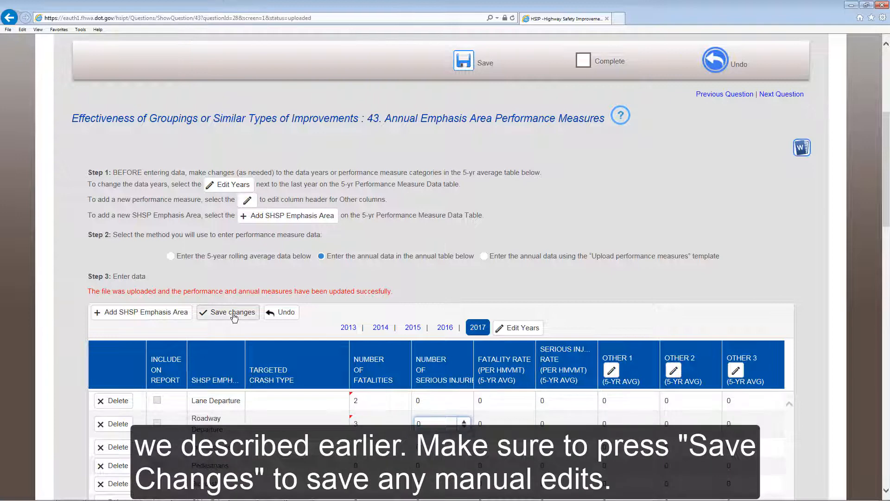
pyautogui.click(234, 318)
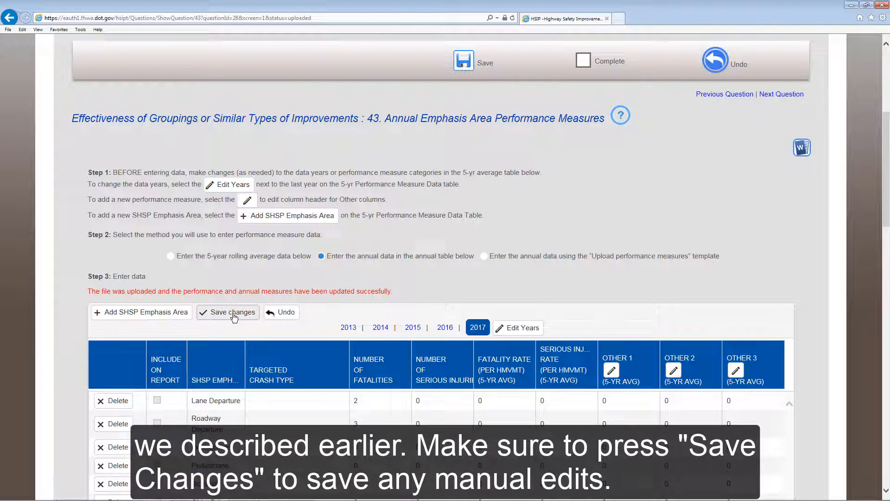